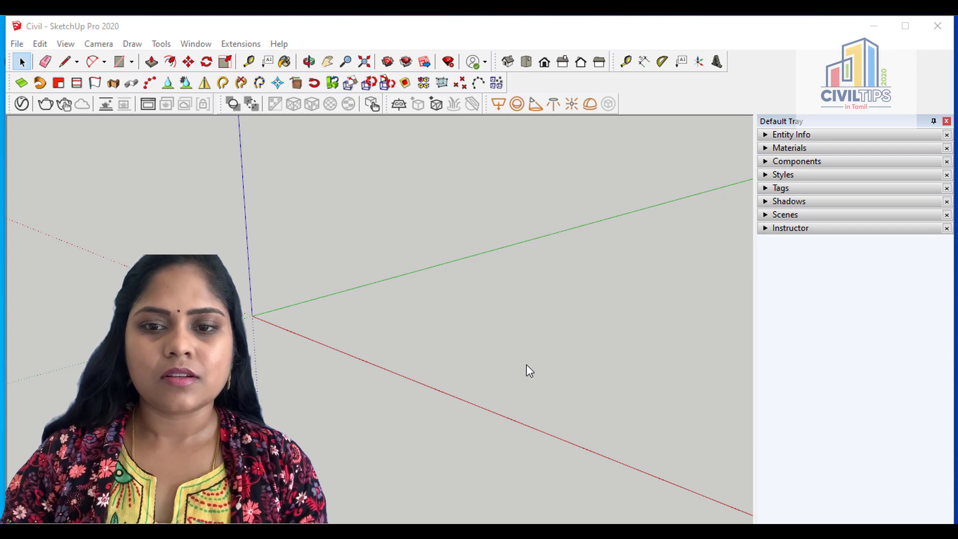
Draw a rectangle on the ground plane between the red and green axes and push/pull it up into a shallow slab
click(119, 61)
click(354, 318)
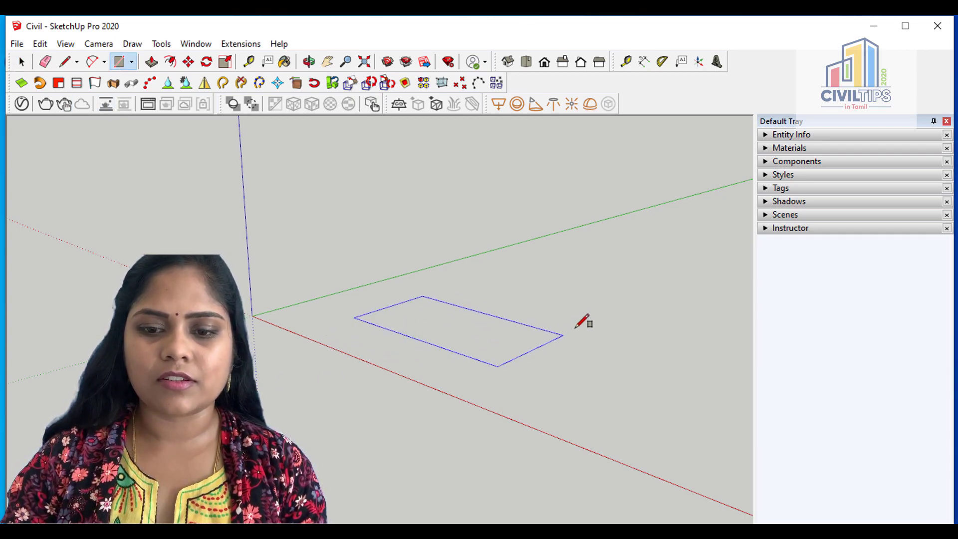
click(591, 320)
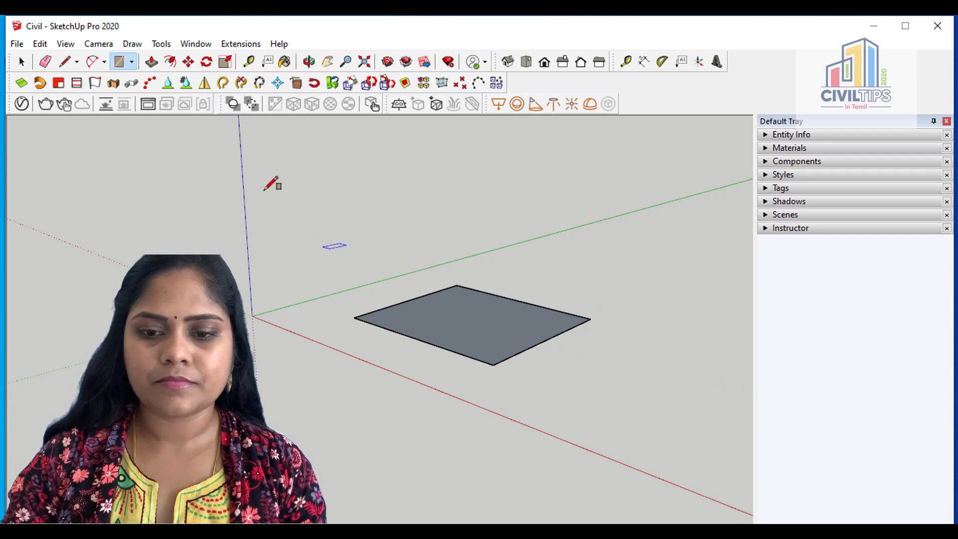
key(space)
key(p)
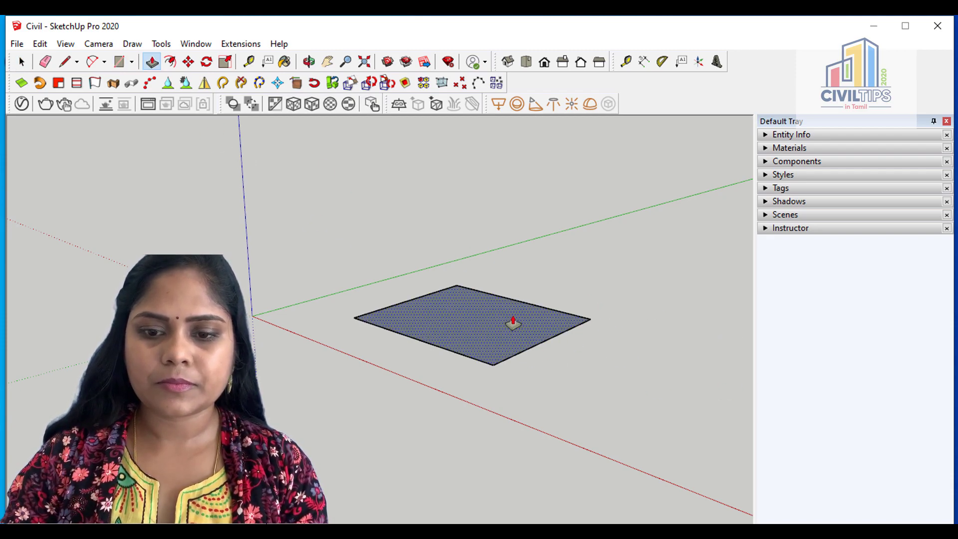
click(513, 321)
click(514, 303)
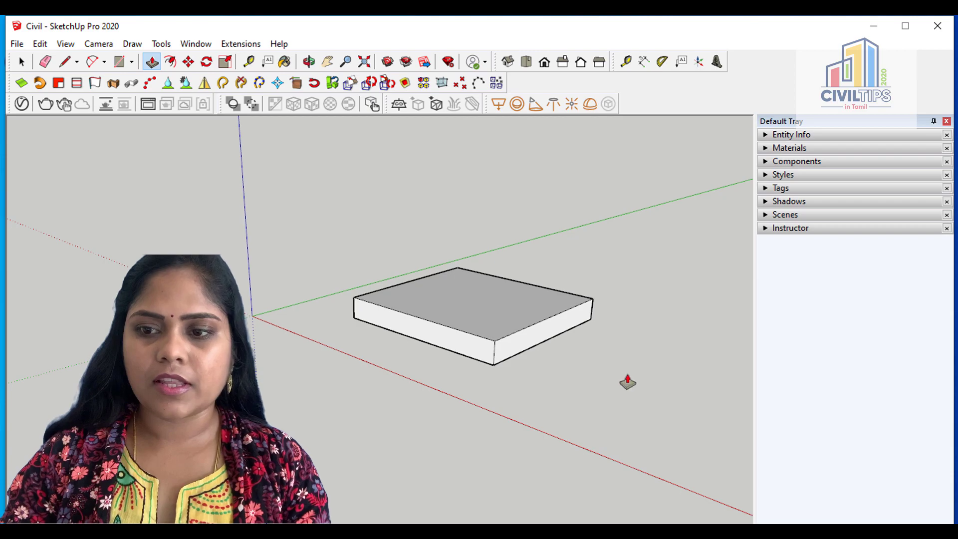
key(space)
Paint the slab's top face with the Roofing Tile Spanish material from the Roofing collection
click(809, 149)
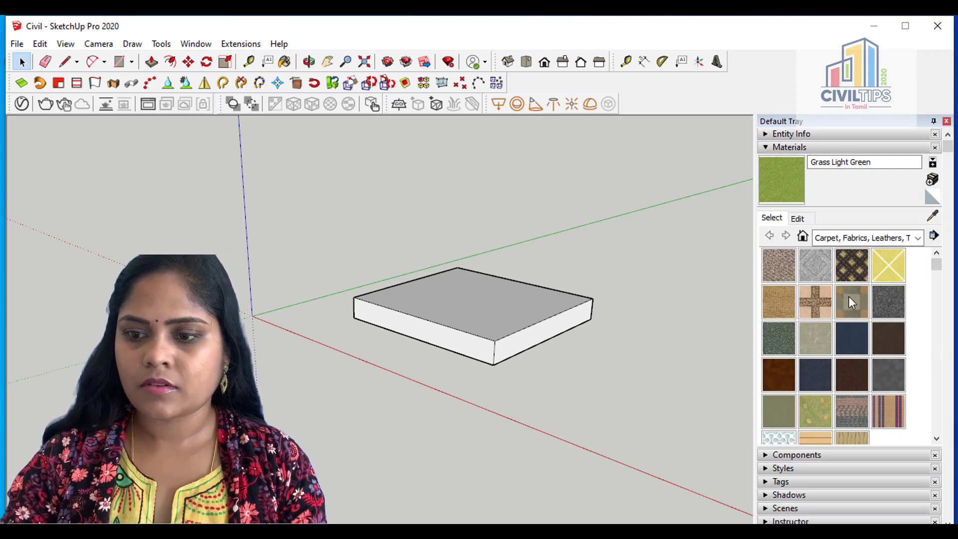
click(918, 238)
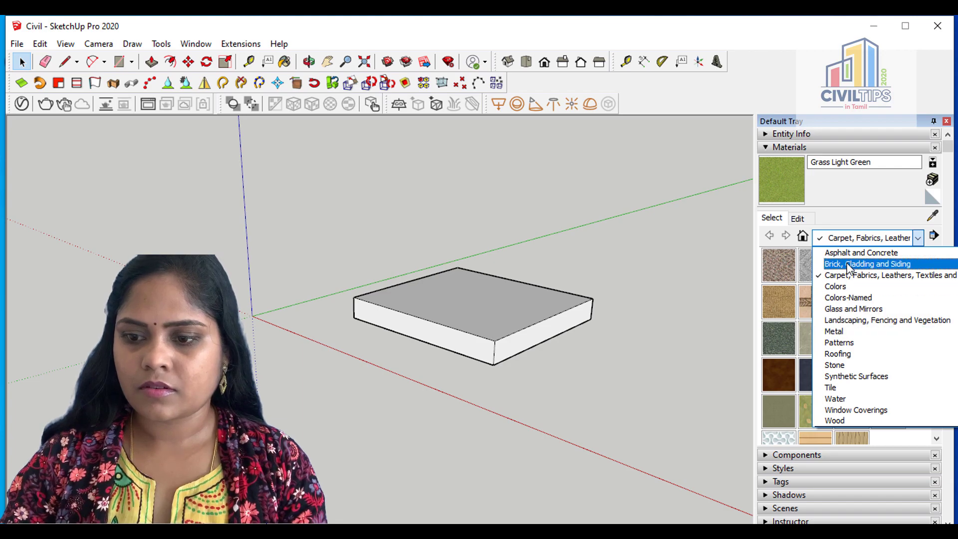
click(844, 354)
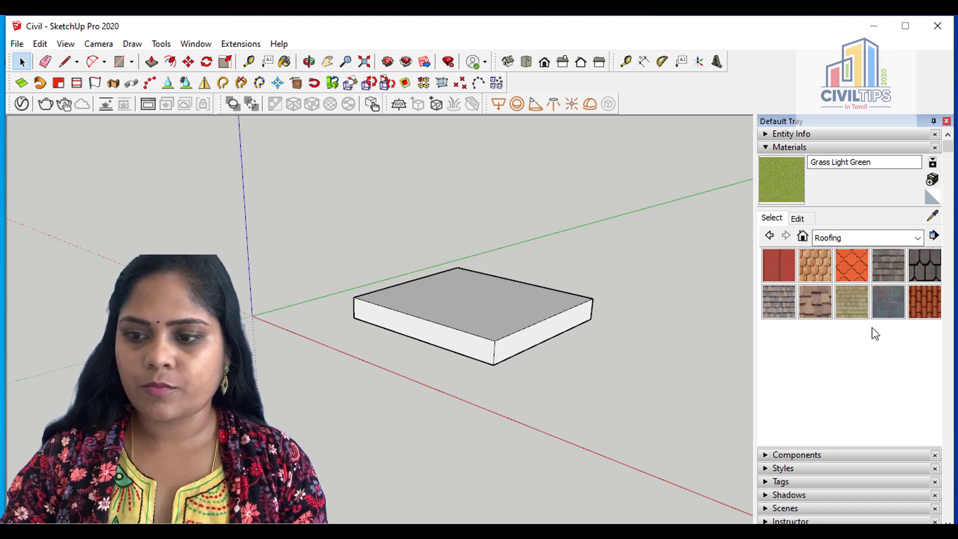
click(923, 304)
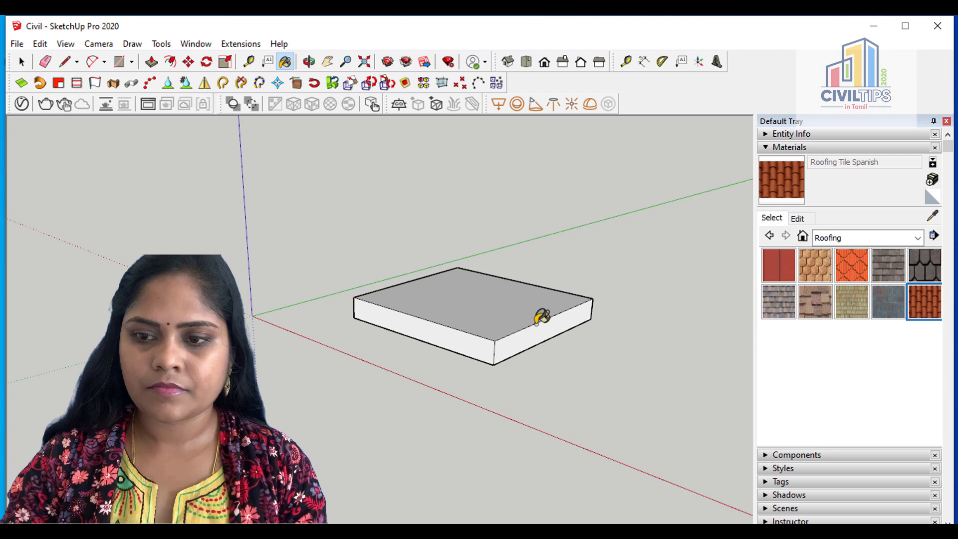
click(487, 301)
middle_drag(559, 364, 552, 439)
key(space)
middle_drag(590, 383, 525, 449)
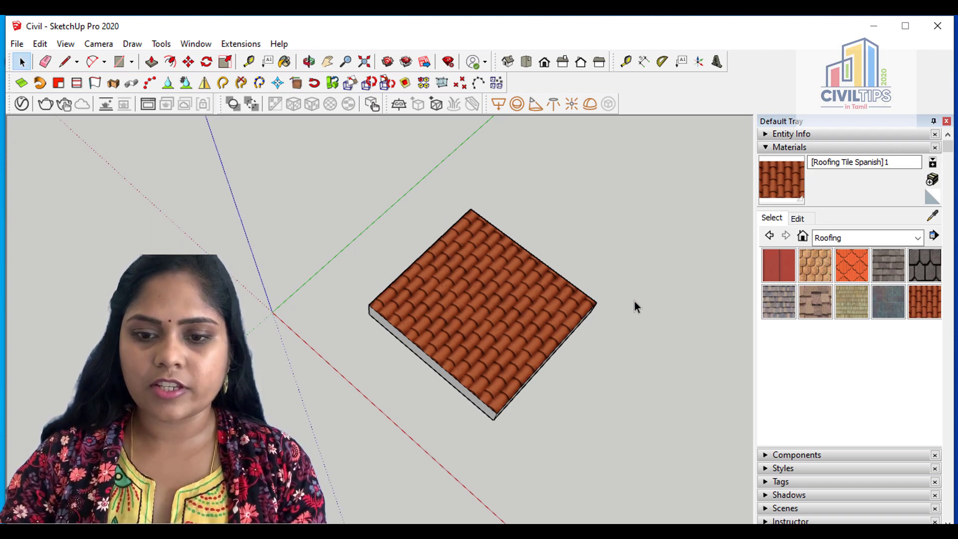
Start texture positioning on the slab's top face and move the texture with the red pin to the corner nearest the origin
click(484, 320)
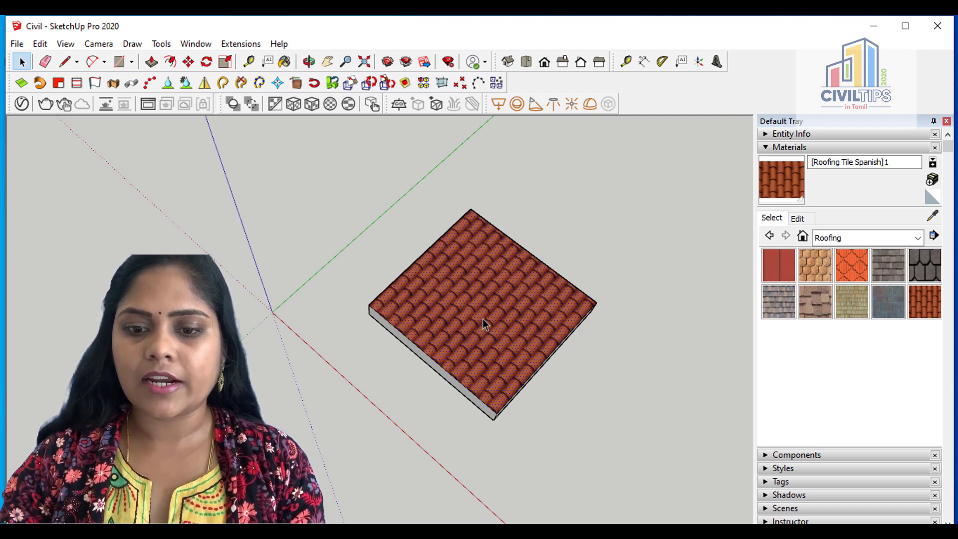
right_click(483, 319)
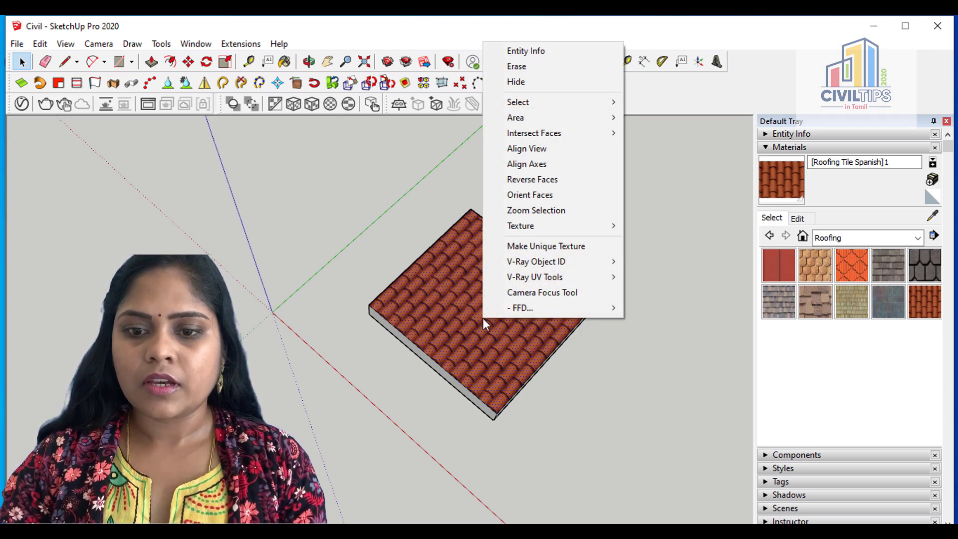
mouse_move(538, 225)
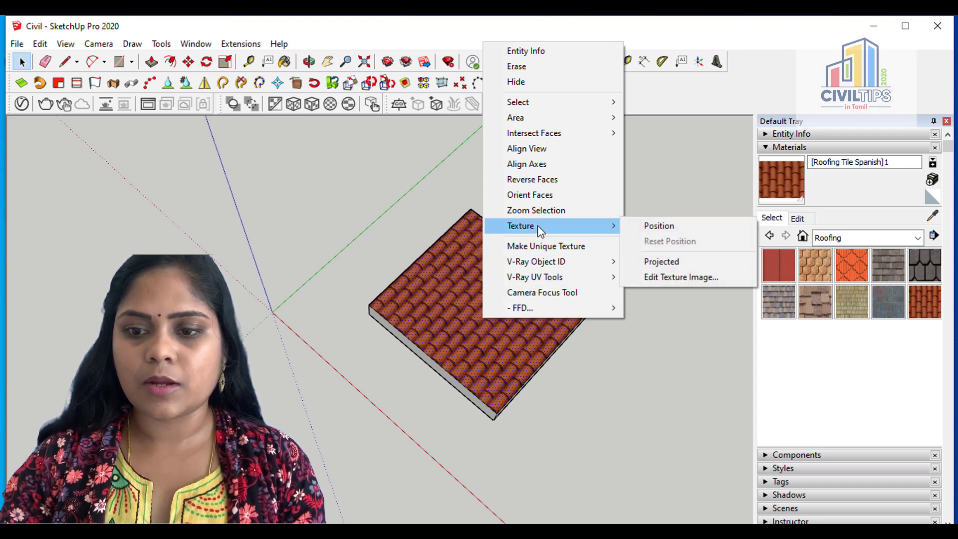
click(688, 228)
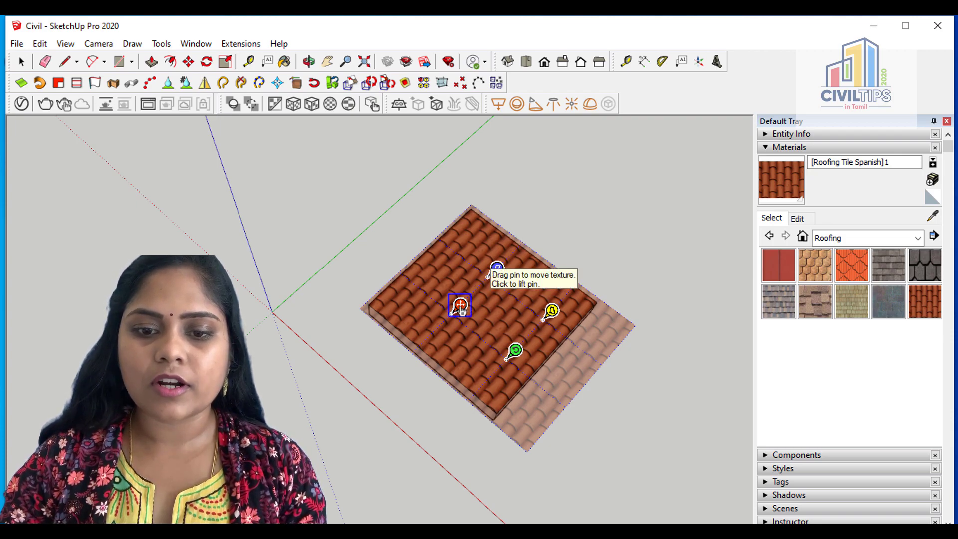
drag(460, 307, 380, 298)
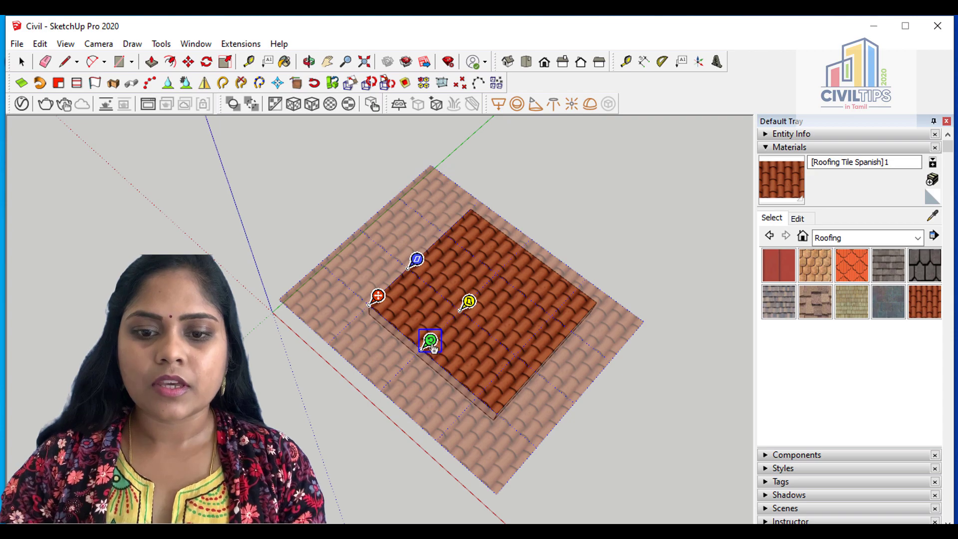
Enlarge the roof texture with the green pin, rotate and shrink it until the tiles run diagonally to the slab's edges, and accept
drag(438, 350, 504, 413)
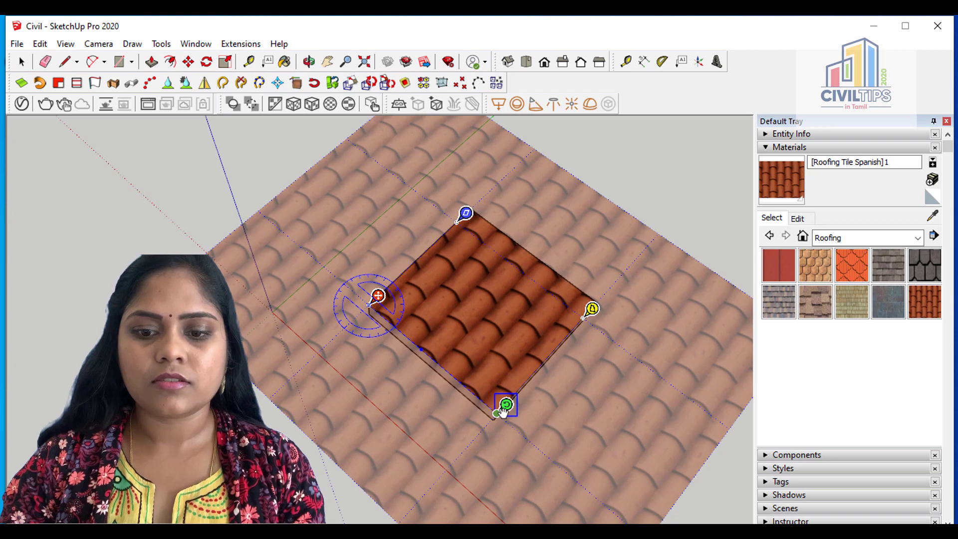
drag(504, 411, 460, 305)
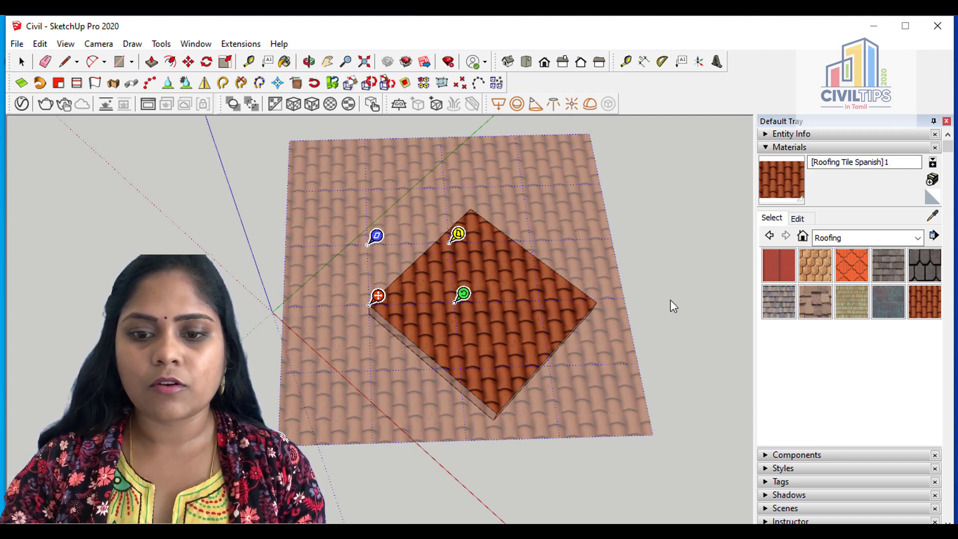
click(687, 285)
click(690, 355)
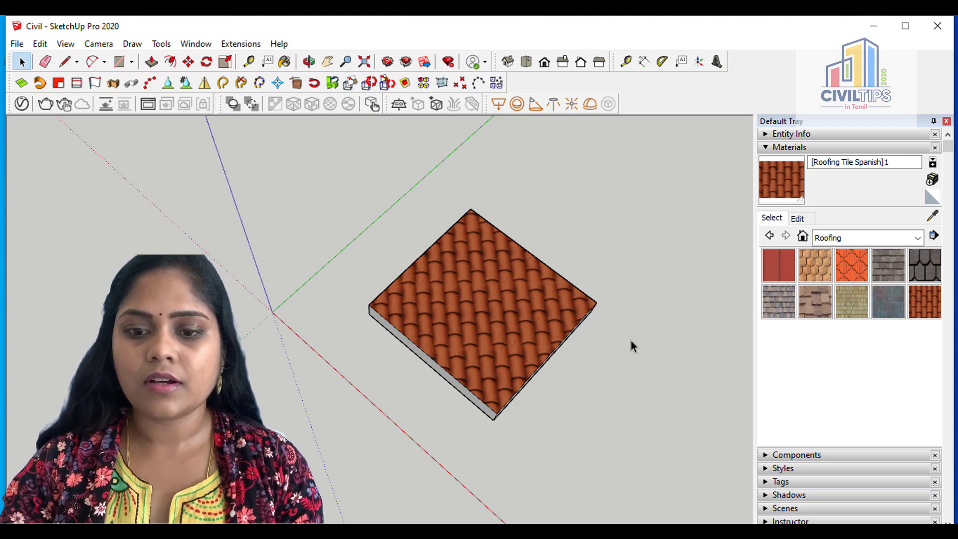
Reposition the top face's texture, rotating it with the green pin onto the slab edge parallel to the green axis and enlarging it slightly
click(483, 310)
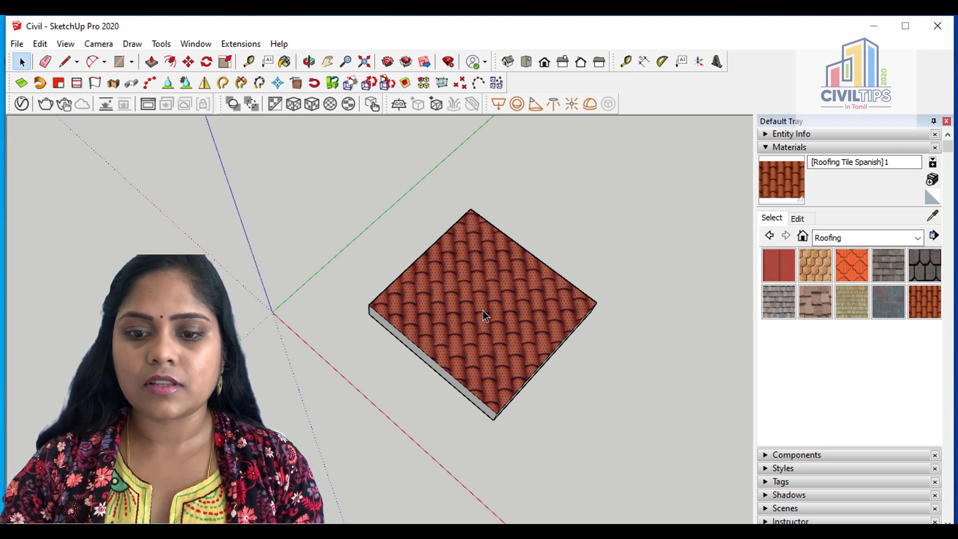
right_click(483, 310)
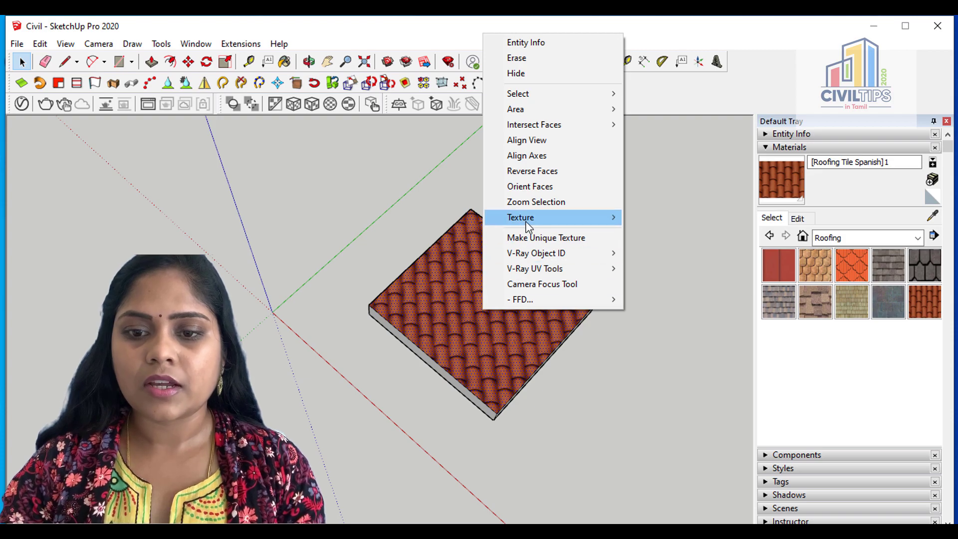
mouse_move(529, 225)
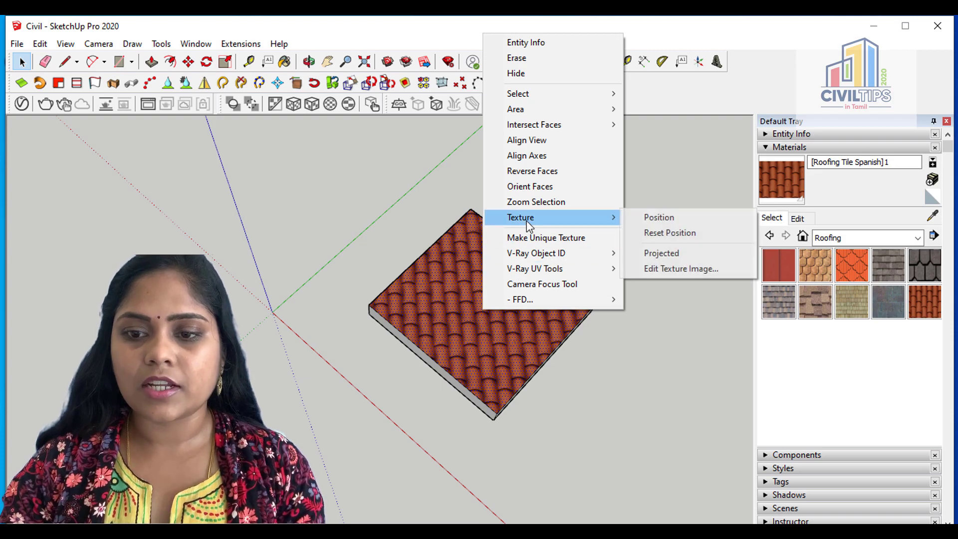
click(682, 223)
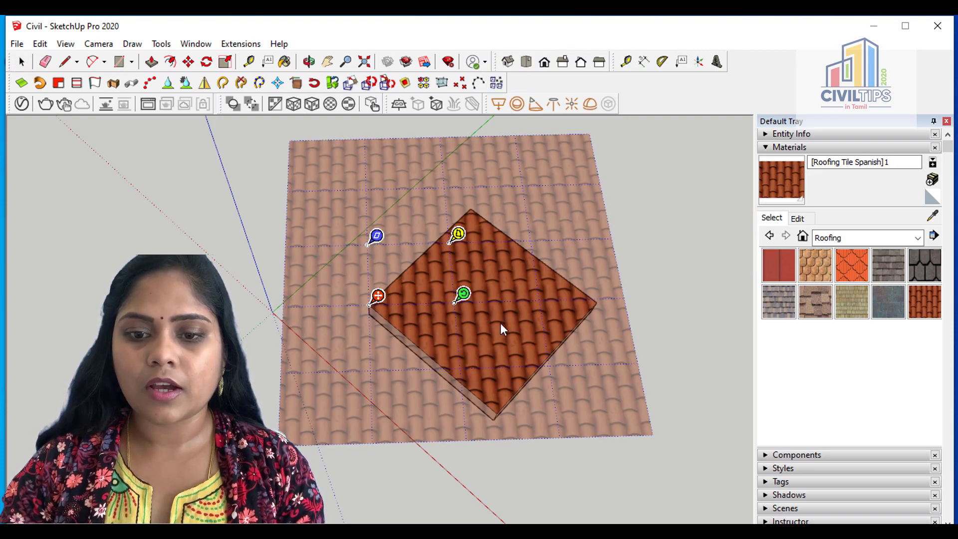
drag(469, 303, 418, 260)
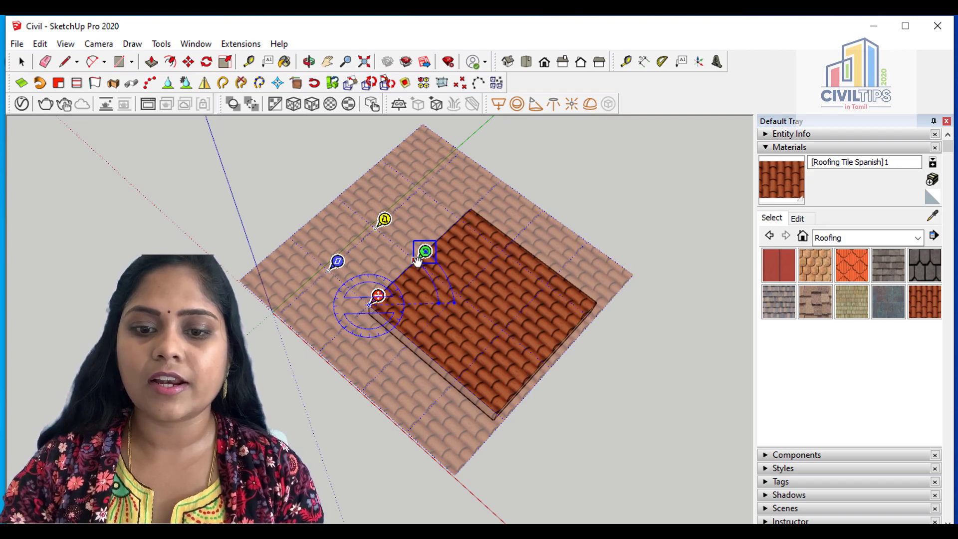
mouse_move(417, 260)
mouse_down()
mouse_move(454, 239)
mouse_move(460, 230)
mouse_move(438, 245)
mouse_move(476, 188)
mouse_move(471, 208)
mouse_move(426, 250)
mouse_up()
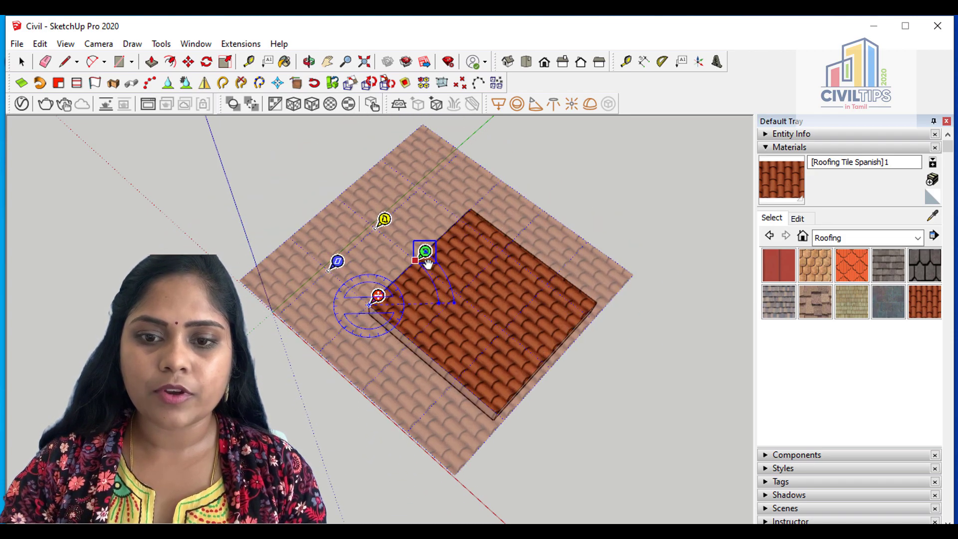
mouse_move(428, 263)
mouse_down()
mouse_move(473, 207)
mouse_move(437, 226)
mouse_move(430, 253)
mouse_up()
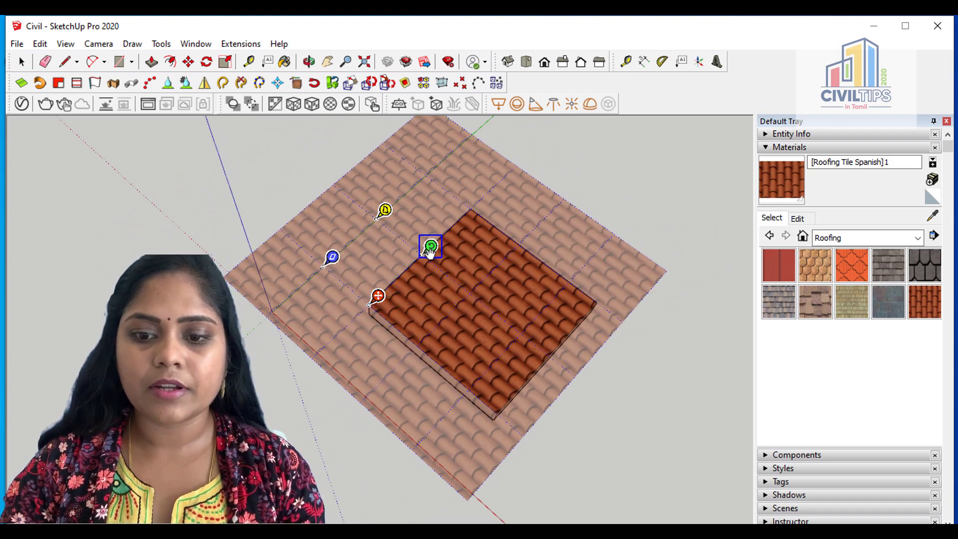
click(681, 426)
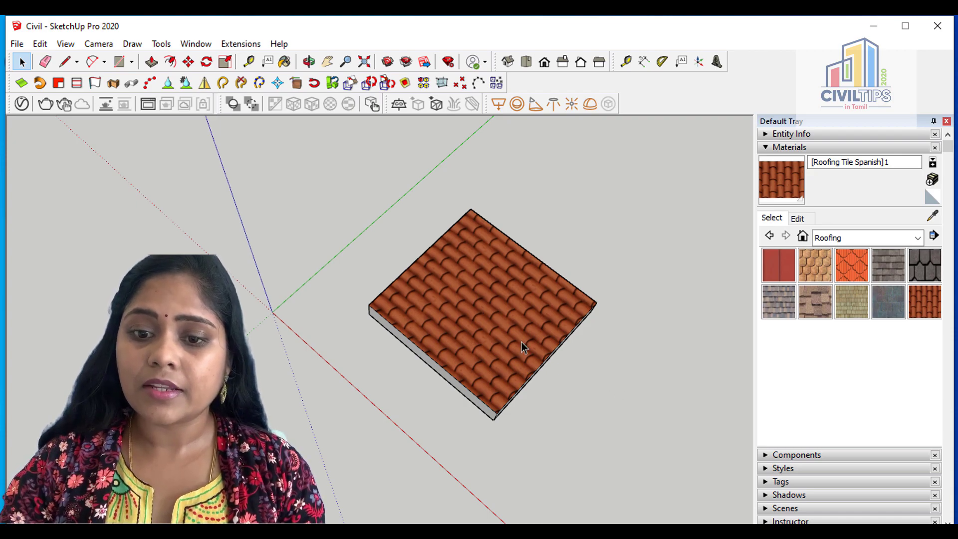
Reopen the top face's texture positioning and use the green pin to rotate and enlarge the tiles along the slab's front edge
click(498, 313)
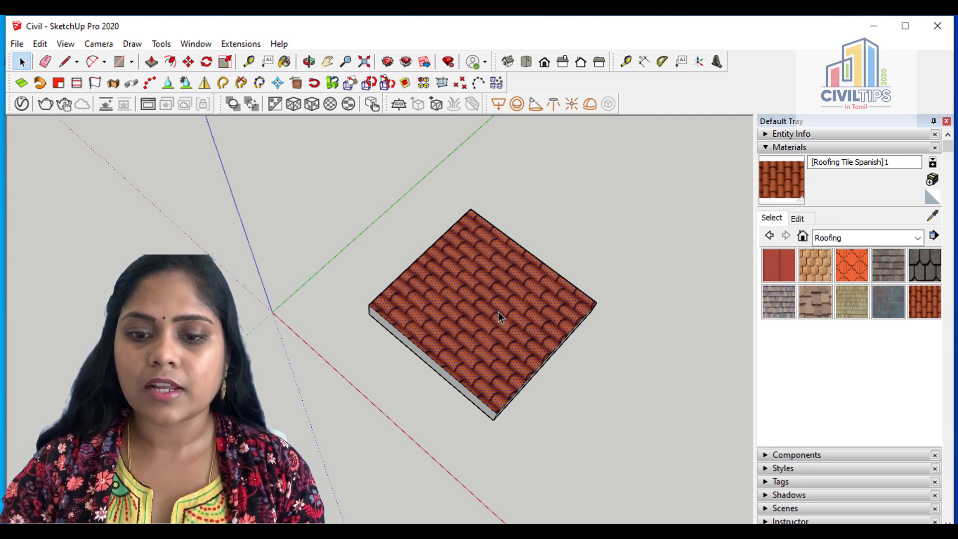
right_click(498, 313)
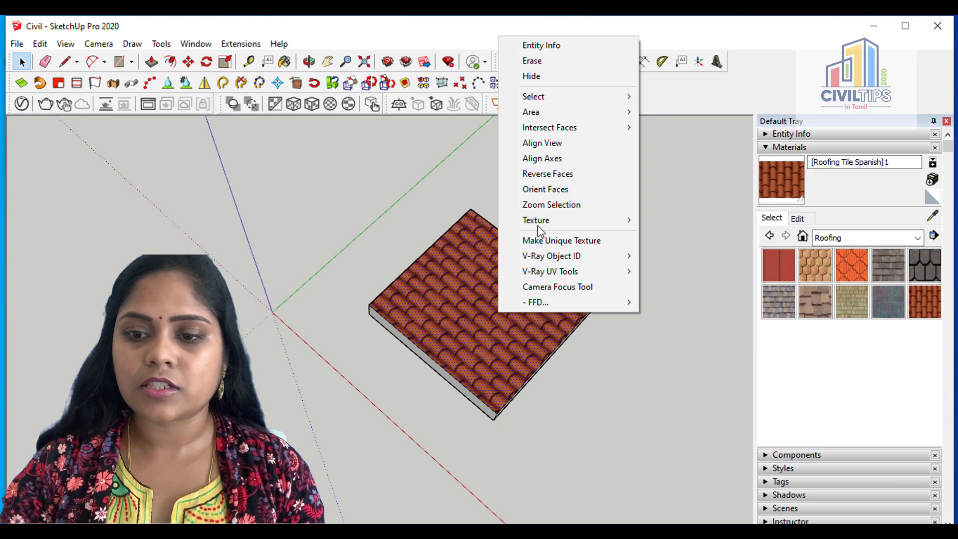
mouse_move(541, 223)
click(669, 220)
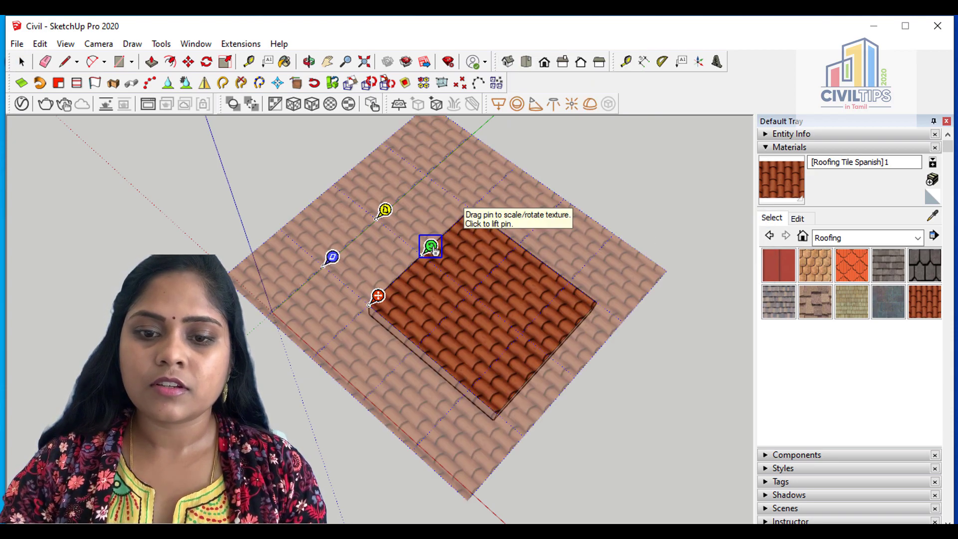
drag(430, 247, 479, 382)
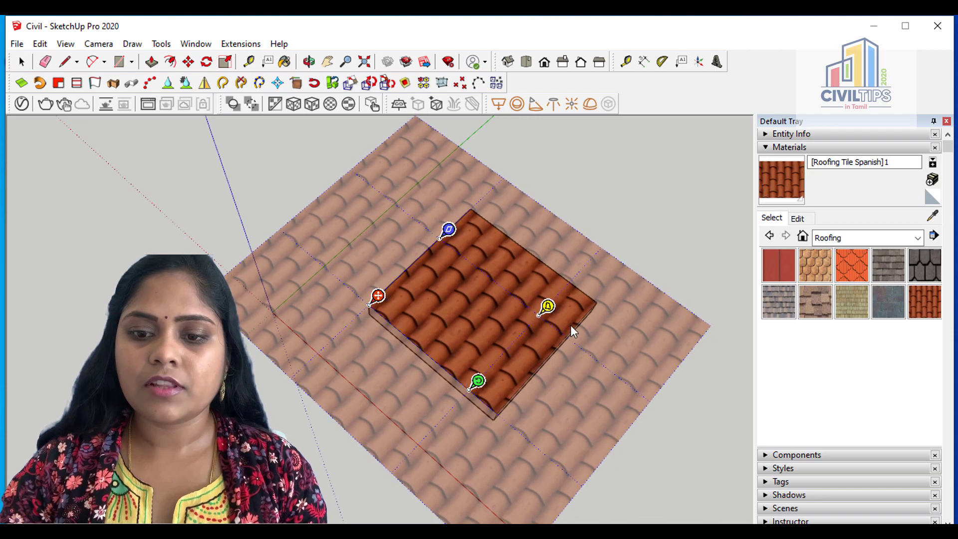
Distort the roof texture slightly outward with the yellow pin and scale/shear it with the blue pin toward the slab's far corner
drag(535, 313, 555, 301)
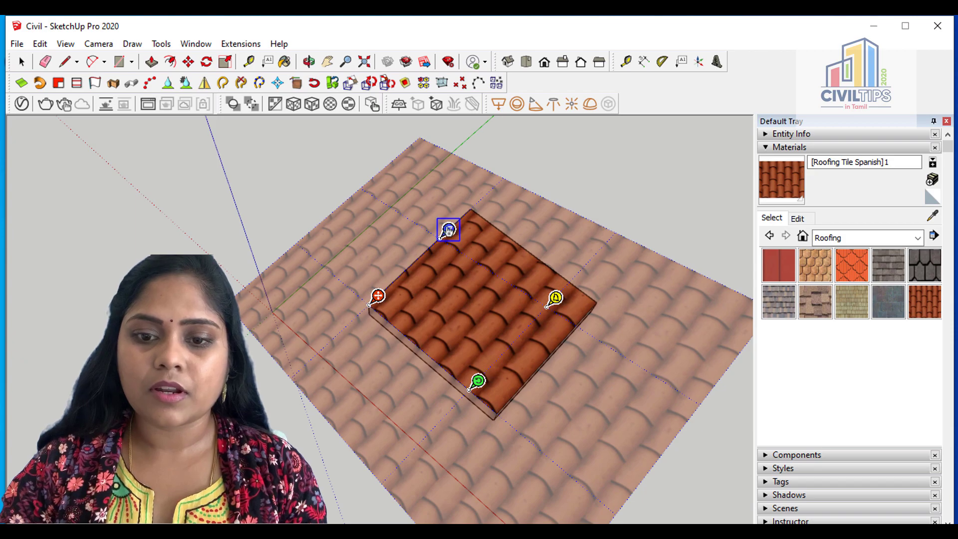
drag(449, 230, 467, 214)
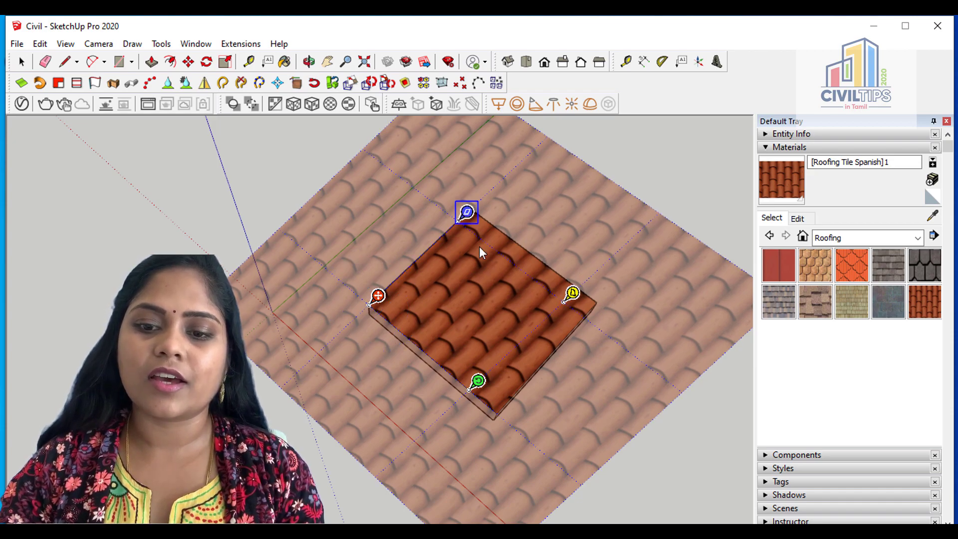